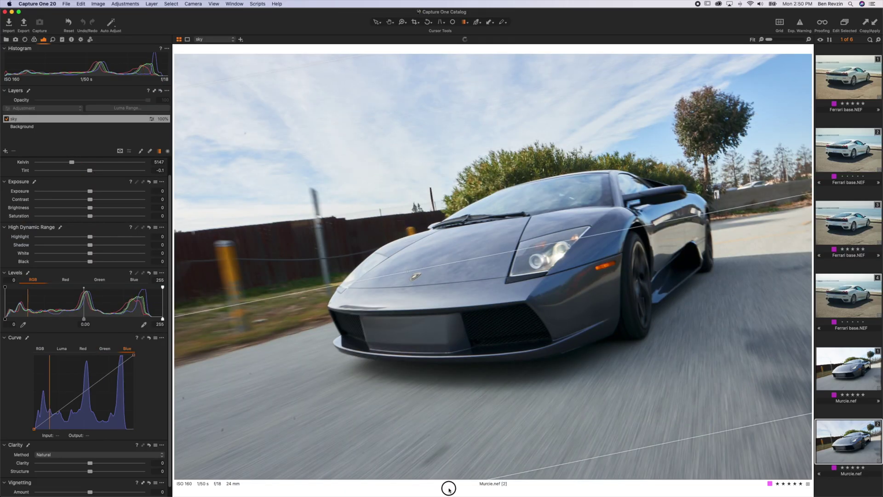
- Compare the first and third Ferrari variants, then show Ferrari [3] alone
key("m")
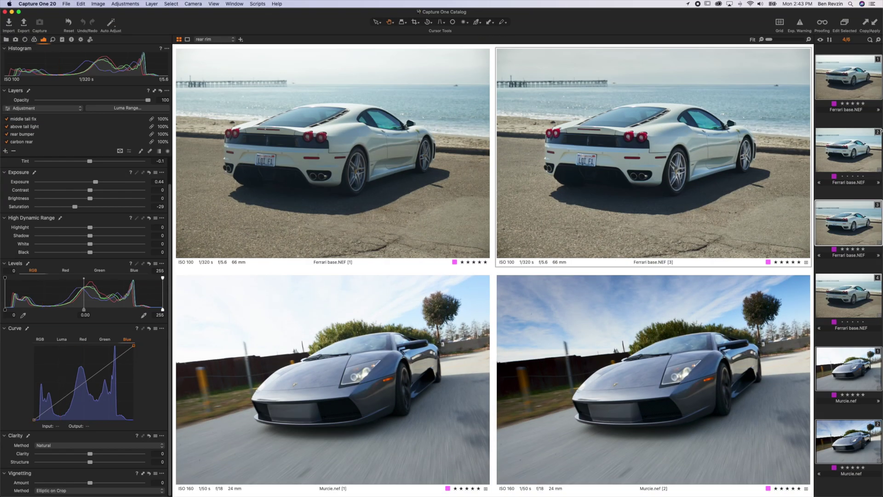
left_click(855, 87)
left_click(849, 223)
key("super+d")
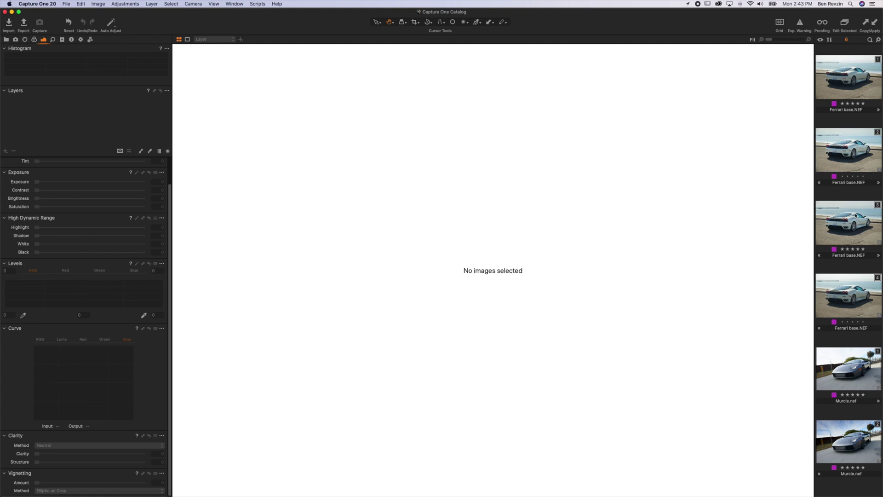
left_click(855, 225)
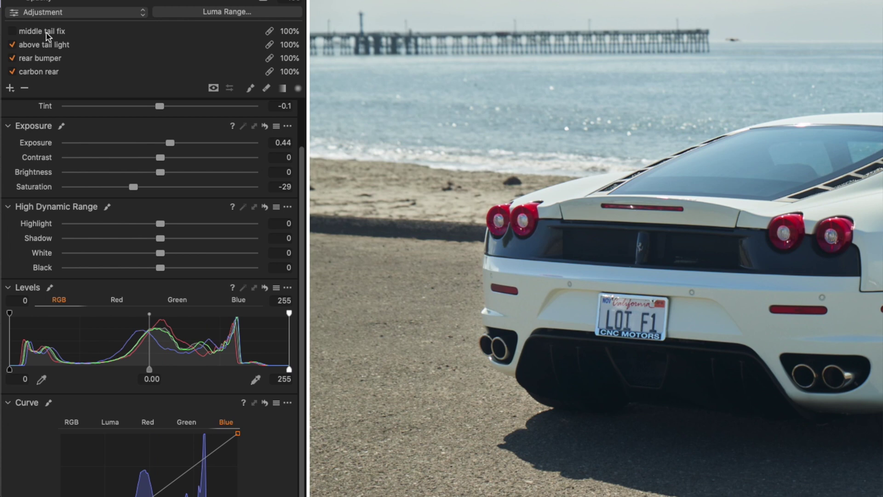
- Turn on middle tail fix, turn off rear bumper, and inspect the Tail lights and car layers
left_click(13, 32)
left_click(13, 58)
scroll(71, 57, "down", 2)
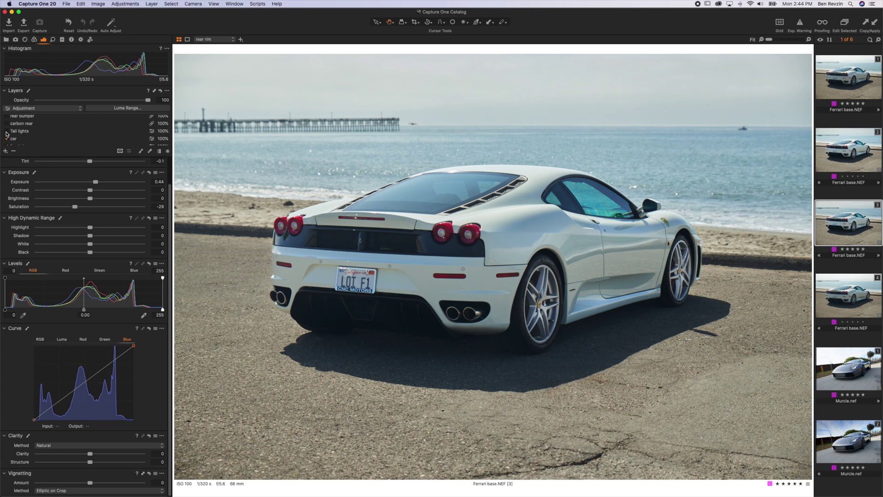
scroll(6, 134, "down", 1)
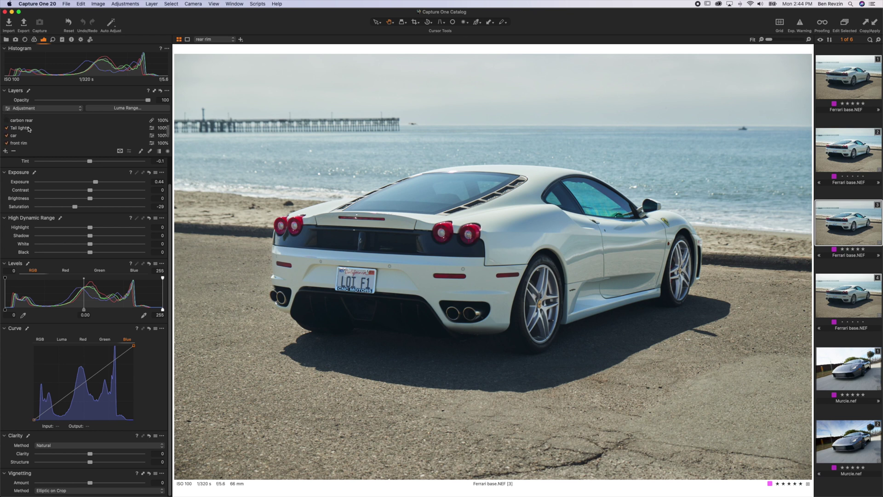
left_click(28, 129)
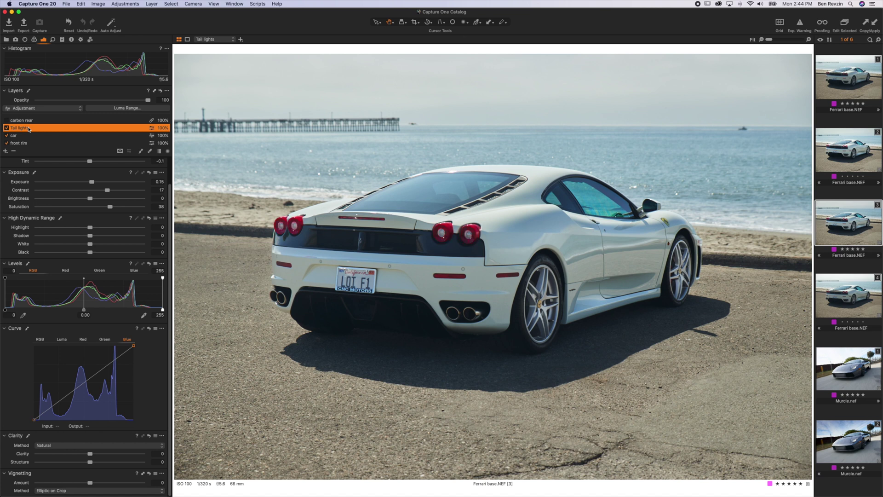
scroll(29, 129, "down", 1)
left_click(17, 133)
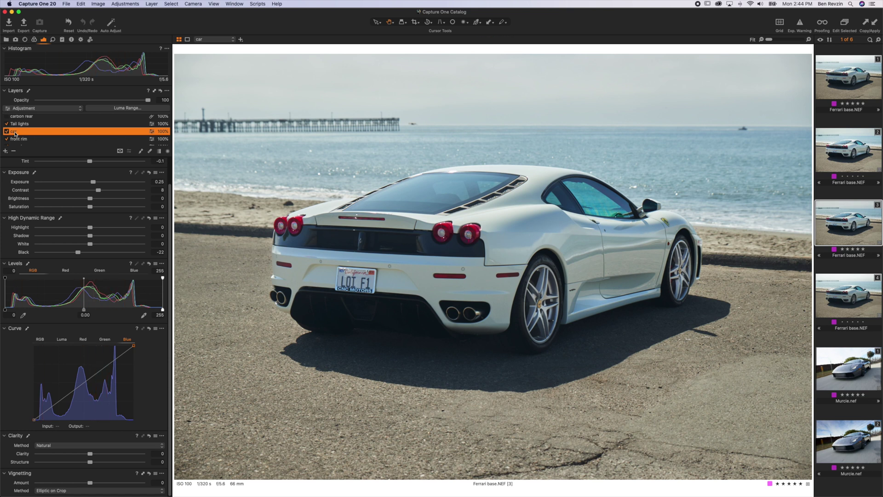
- Show the car layer's mask, compare it off and on, and raise its HDR Black slightly
key("m")
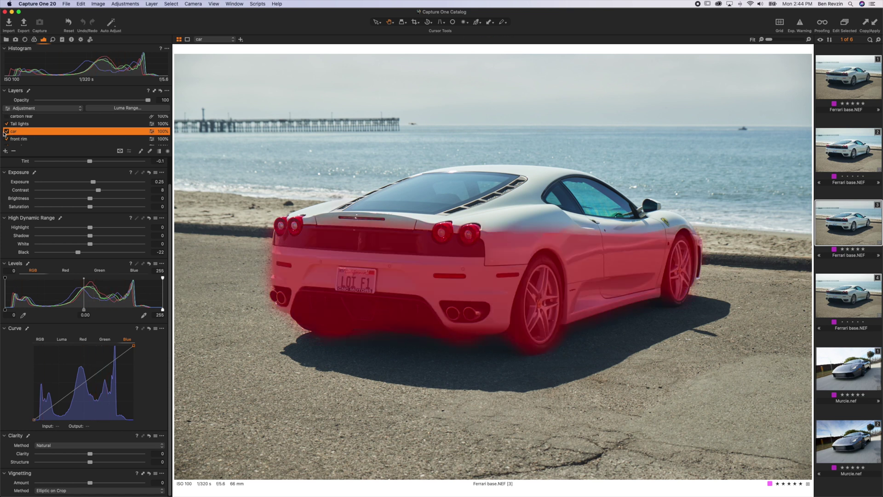
left_click(6, 132)
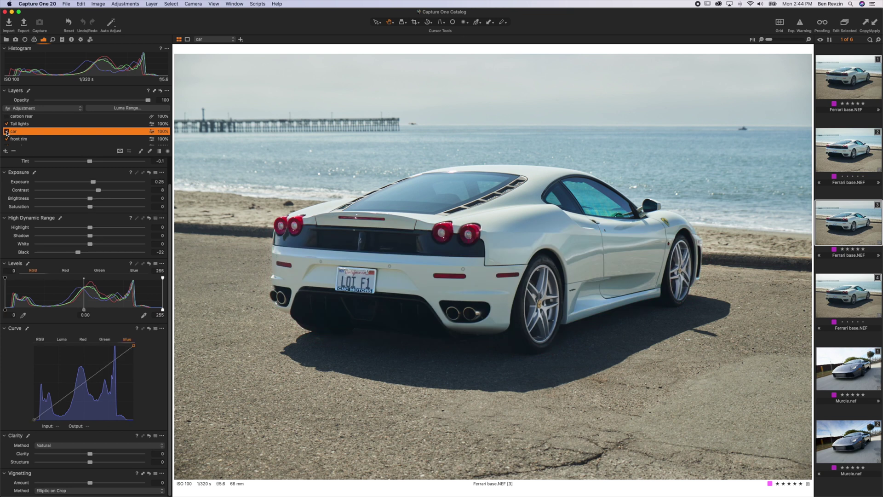
left_click(6, 132)
mouse_move(66, 253)
left_mouse_down()
mouse_move(49, 251)
mouse_move(124, 250)
mouse_move(77, 252)
left_mouse_up()
- Toggle the front rim and rear rim layers to compare, then select Ferrari [1]
scroll(46, 131, "down", 1)
left_click(7, 127)
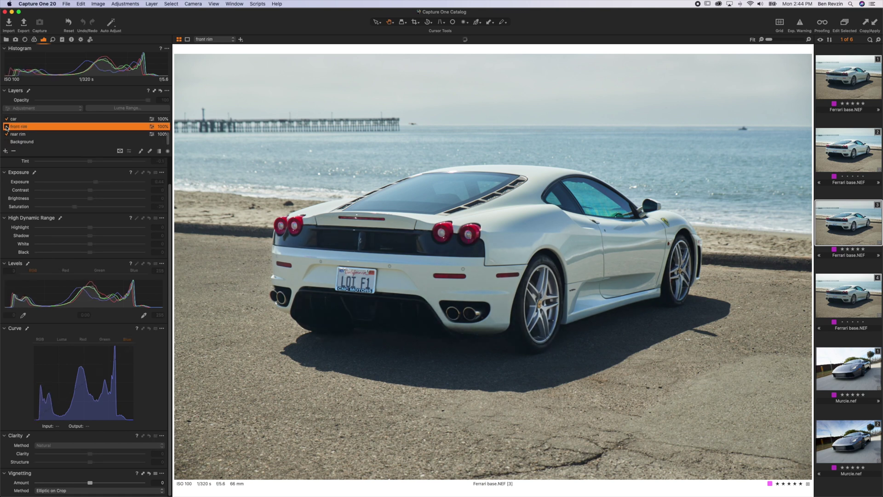
left_click(6, 127)
left_click(7, 134)
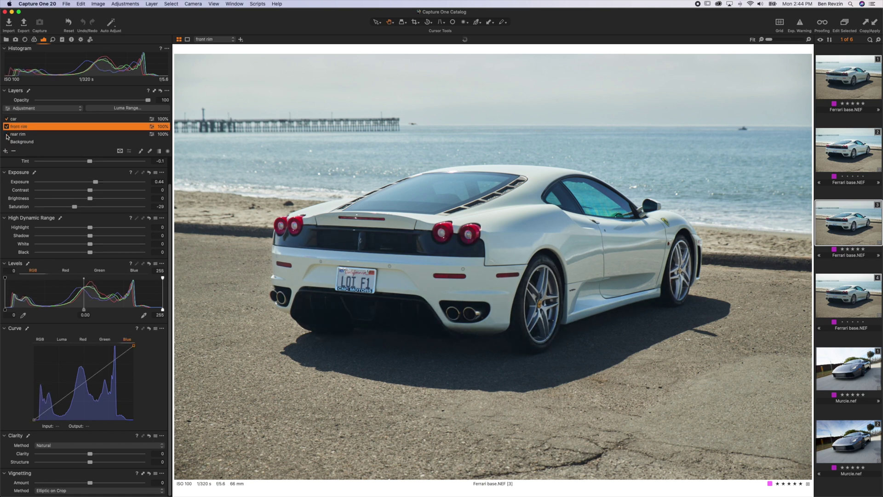
left_click(853, 87)
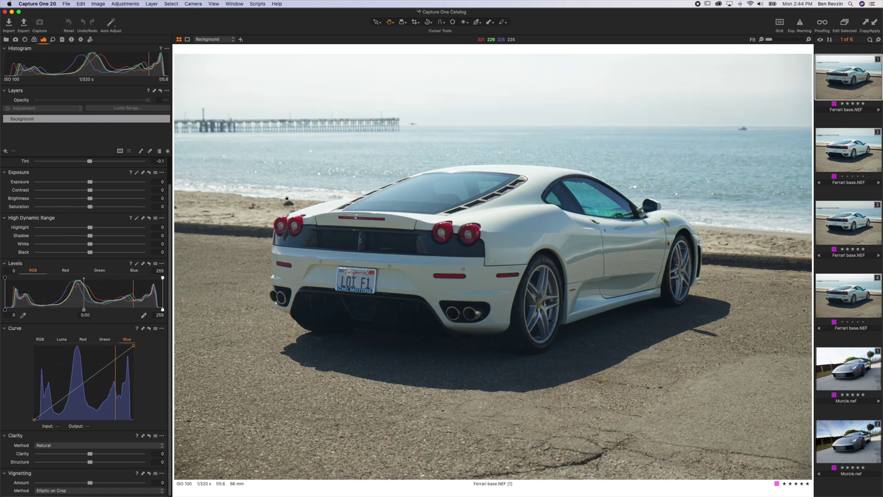
- Draw a radial gradient mask on a new layer, centre it on the rear bumper, and darken it strongly
left_click(169, 152)
key("b")
left_click_drag(532, 283, 754, 356)
left_click_drag(532, 291, 479, 273)
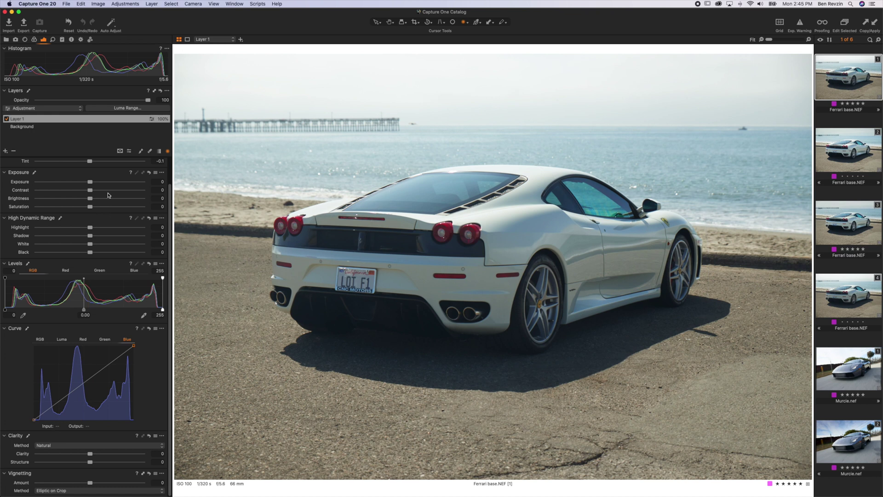
left_click_drag(59, 184, 40, 182)
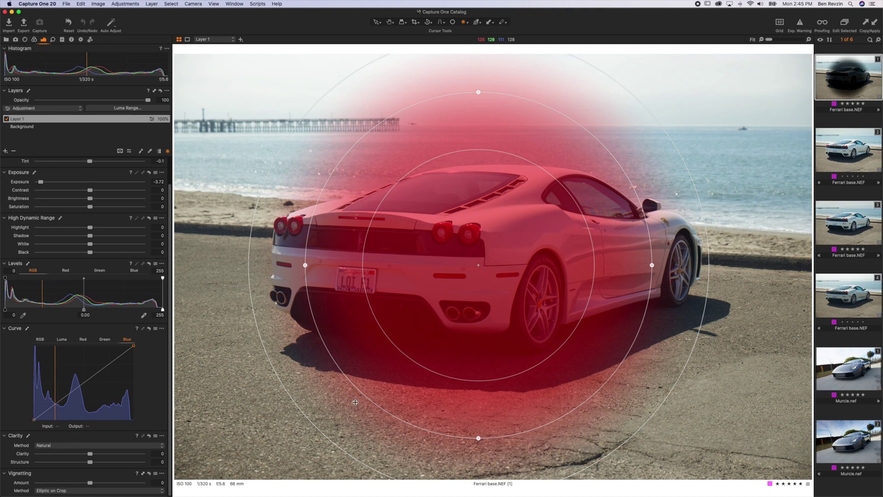
- Hide the mask overlay, reshape the radial mask into a wider ellipse, then delete Layer 1
key("m")
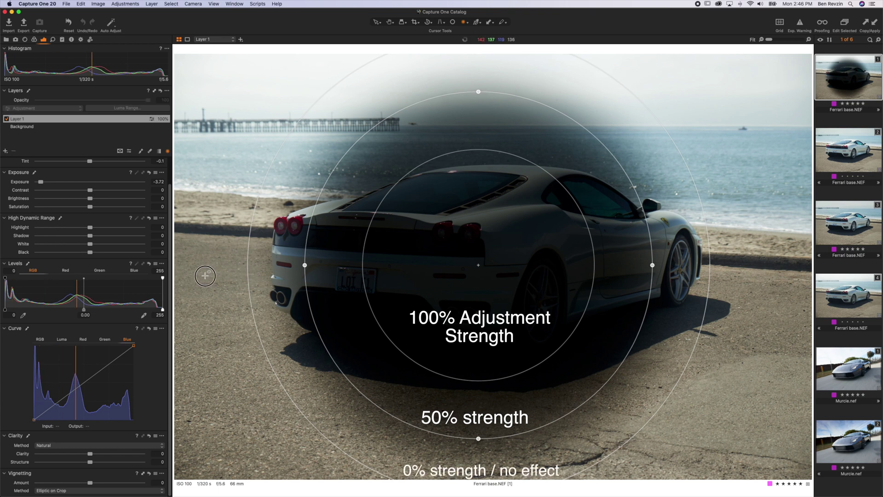
left_click_drag(305, 281, 358, 286)
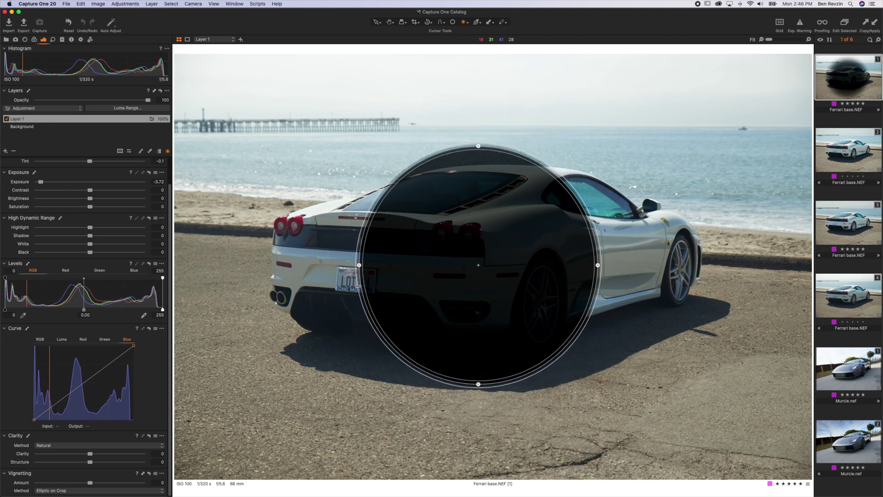
left_click(51, 119)
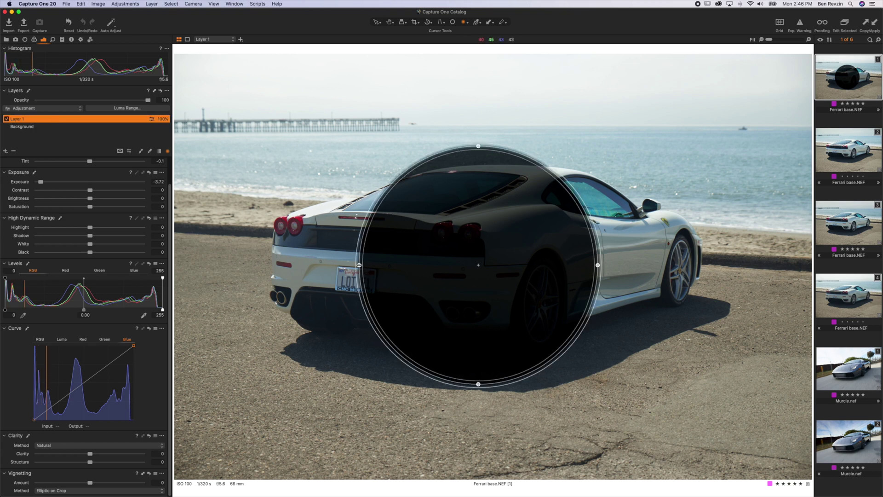
left_click_drag(359, 266, 196, 276)
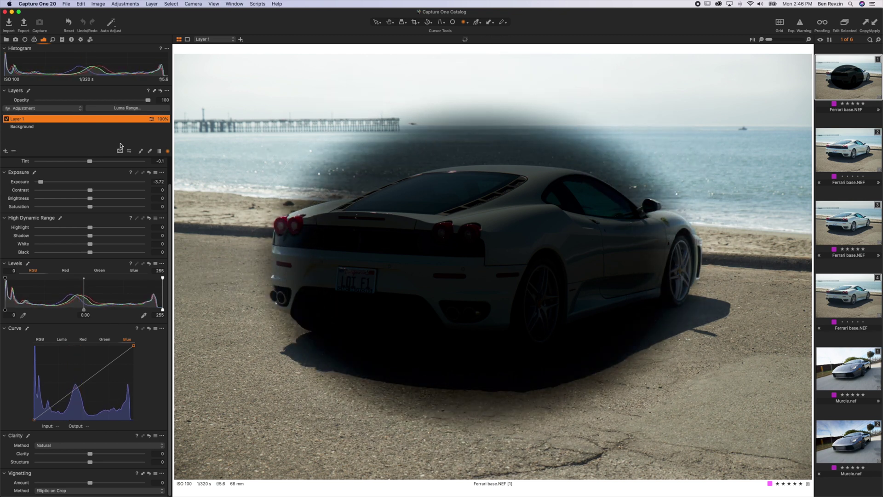
right_click(67, 118)
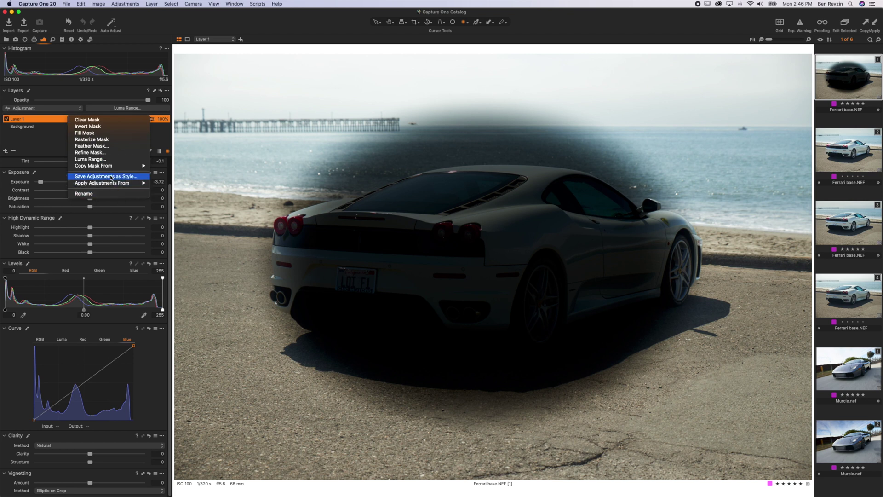
left_click(14, 151)
- Confirm the layer deletion, then set Background Exposure 0.36, Highlight -41 and Kelvin about 5822
left_click(13, 150)
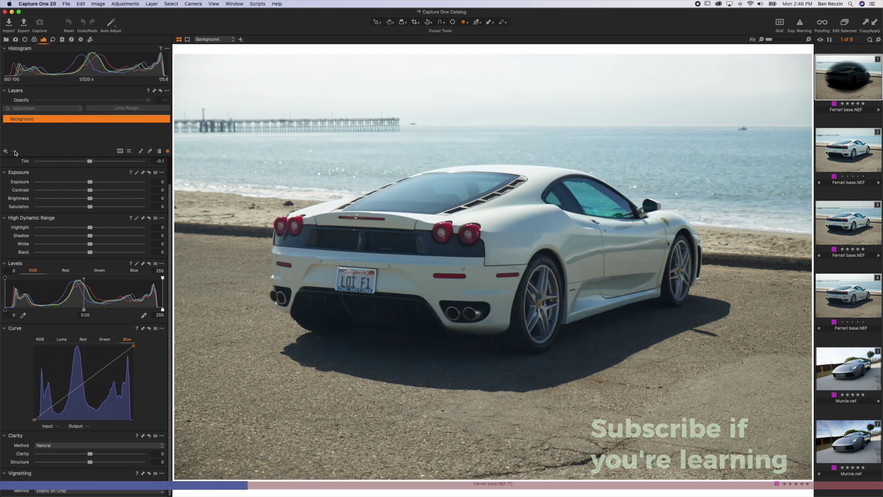
key("h")
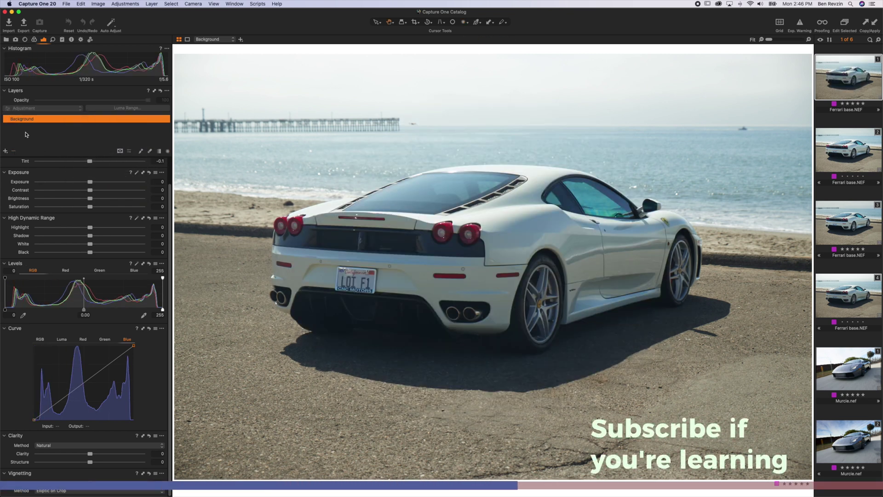
left_click_drag(97, 185, 95, 182)
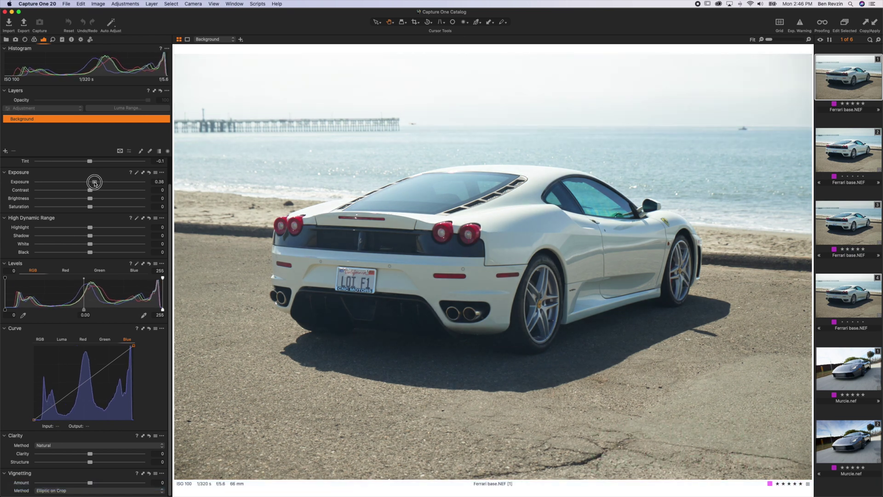
left_click_drag(65, 229, 69, 228)
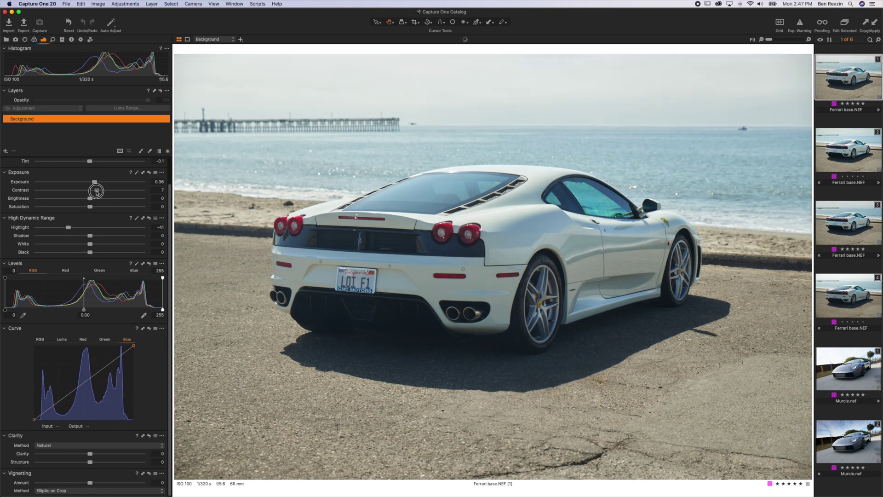
left_click_drag(97, 191, 95, 191)
scroll(82, 184, "up", 1)
left_click(73, 163)
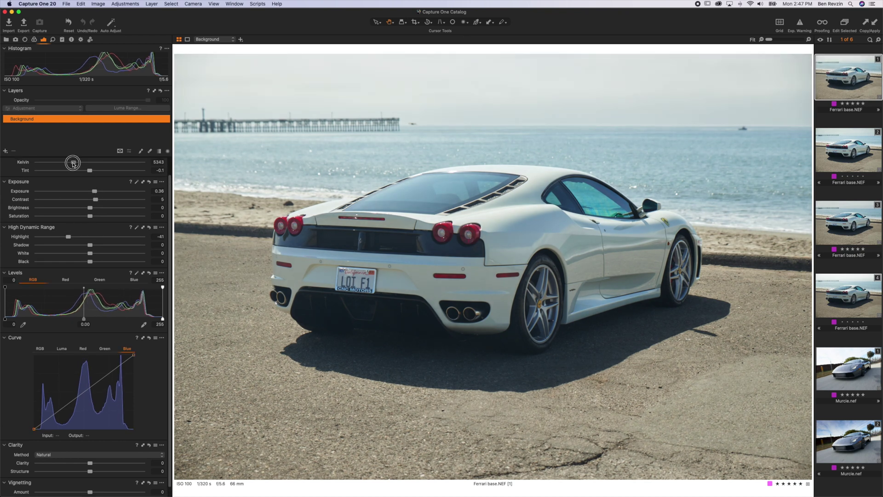
left_click_drag(73, 163, 76, 162)
- Compare the edit against the reset photo, then zoom to 100% on the rear wheel
left_click(68, 23)
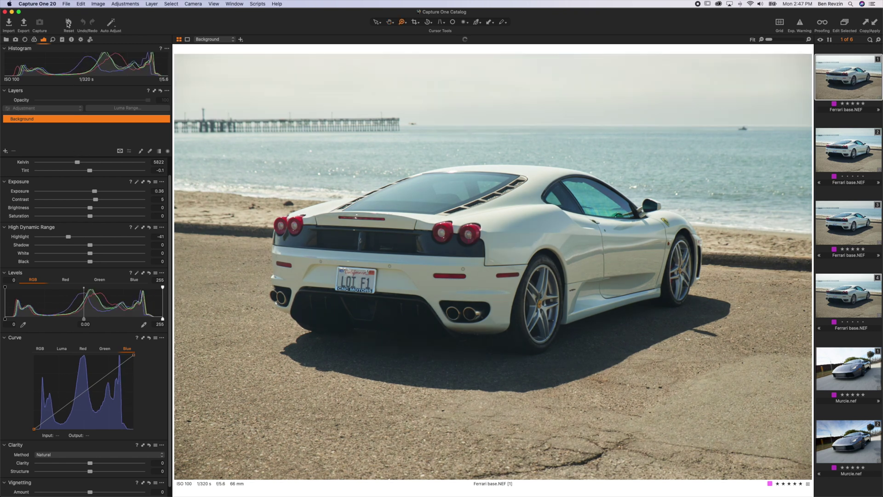
left_click(67, 23)
left_click_drag(68, 23, 68, 23)
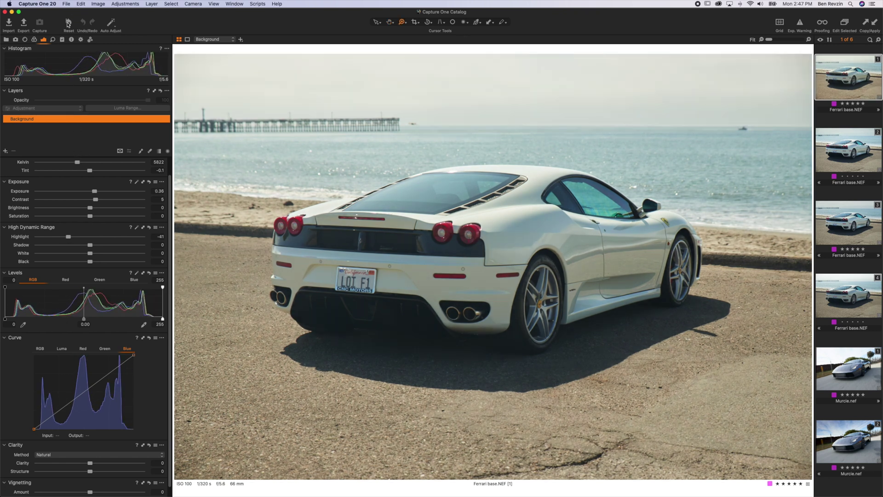
left_click(542, 303)
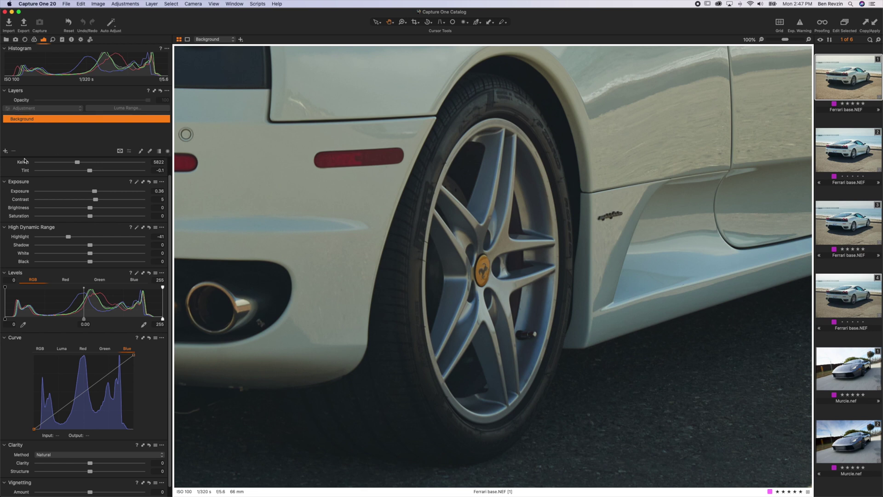
- Add a 'rear rim' layer with a rotated, feathered radial mask fitted to the rear wheel
left_click(4, 152)
type("re")
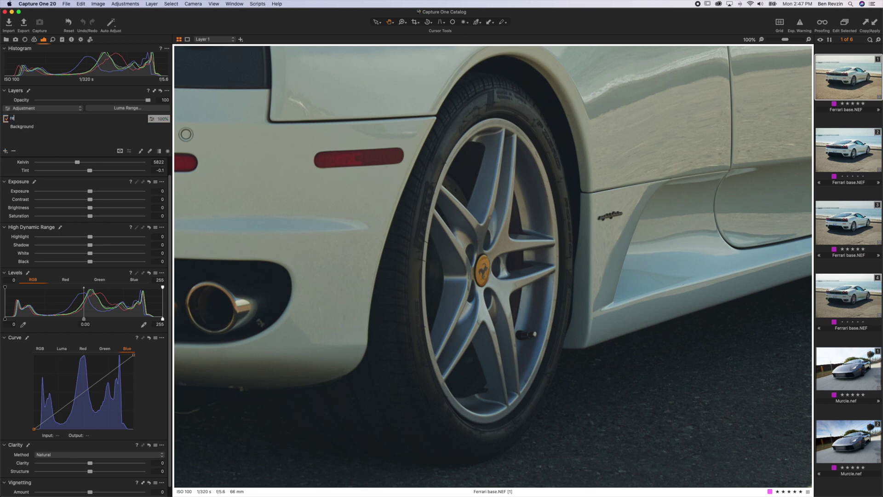
type("ar rim")
key("Return")
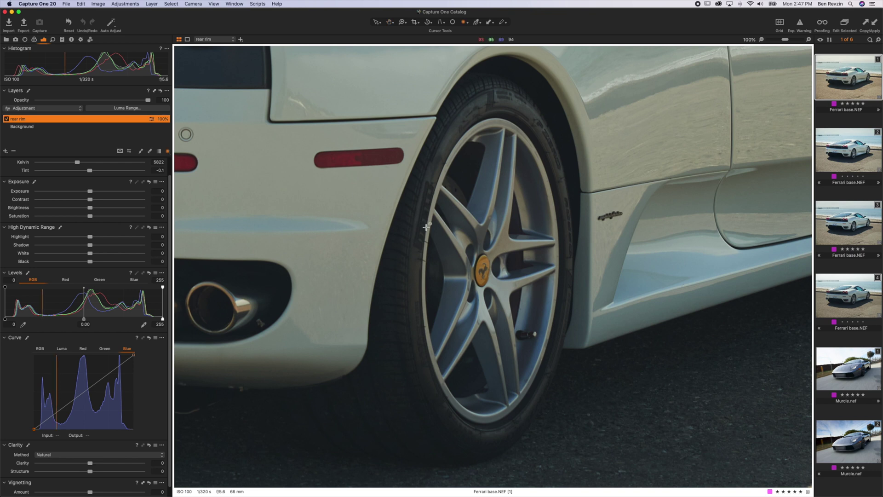
left_click_drag(461, 179, 537, 385)
left_click_drag(460, 322, 460, 339)
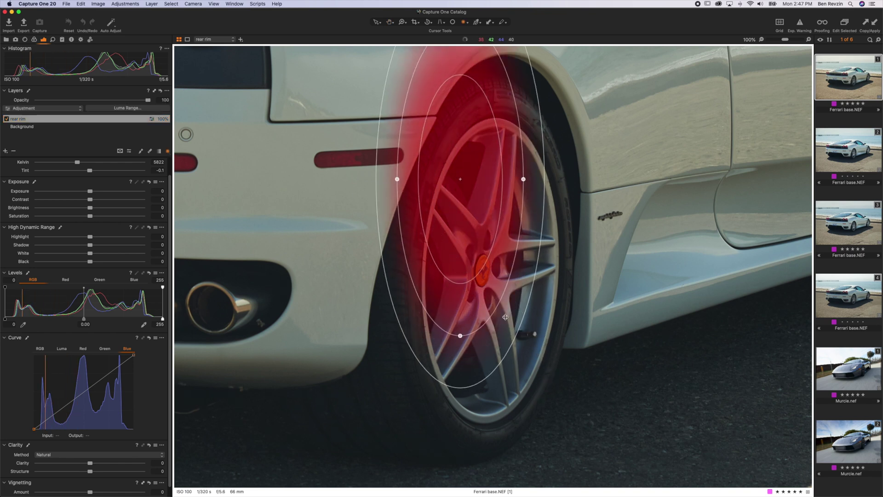
left_click_drag(466, 197, 497, 297)
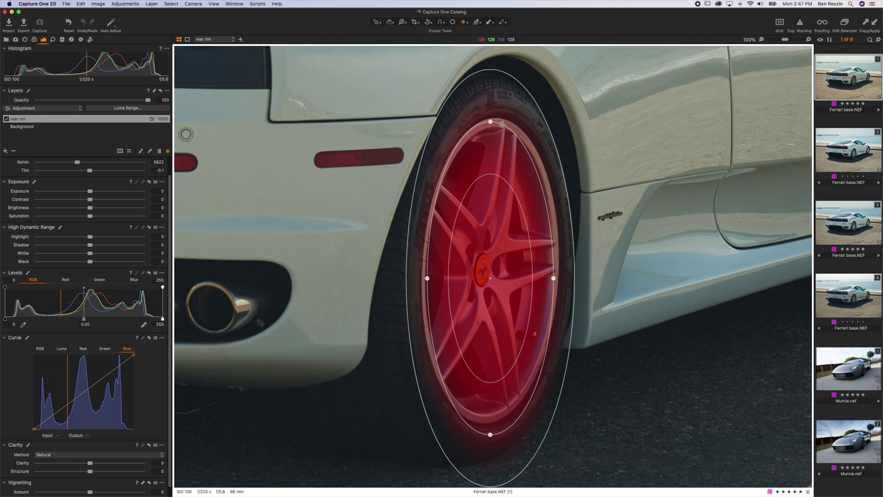
left_click_drag(508, 126, 533, 140)
left_click_drag(516, 219, 519, 212)
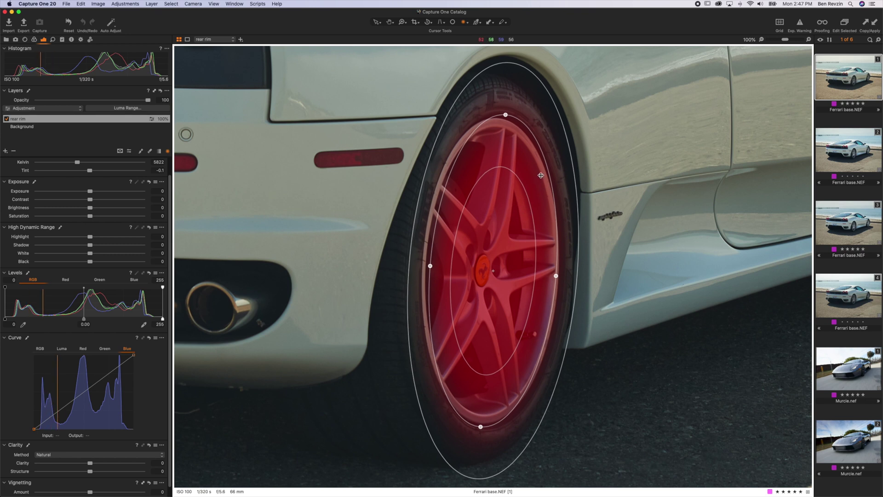
left_click_drag(551, 101, 559, 90)
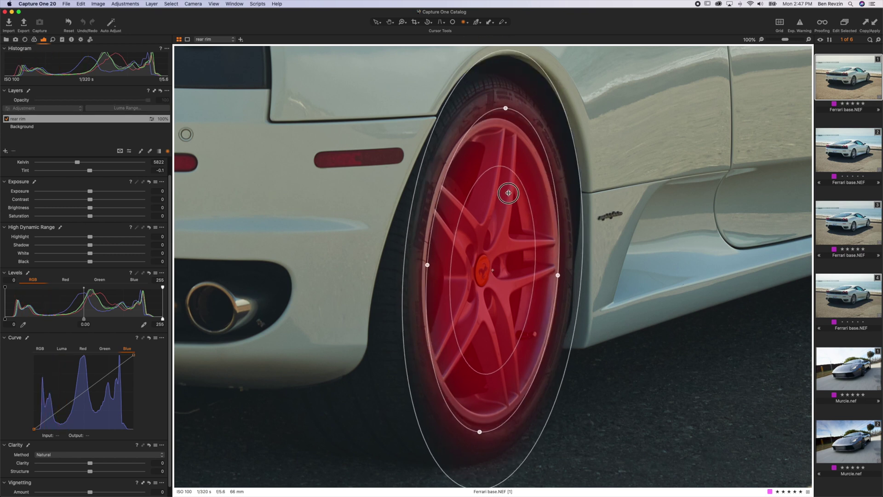
- Set the rear rim layer to Exposure about 0.32 and Saturation -22, comparing it on and off
left_click_drag(98, 193, 98, 194)
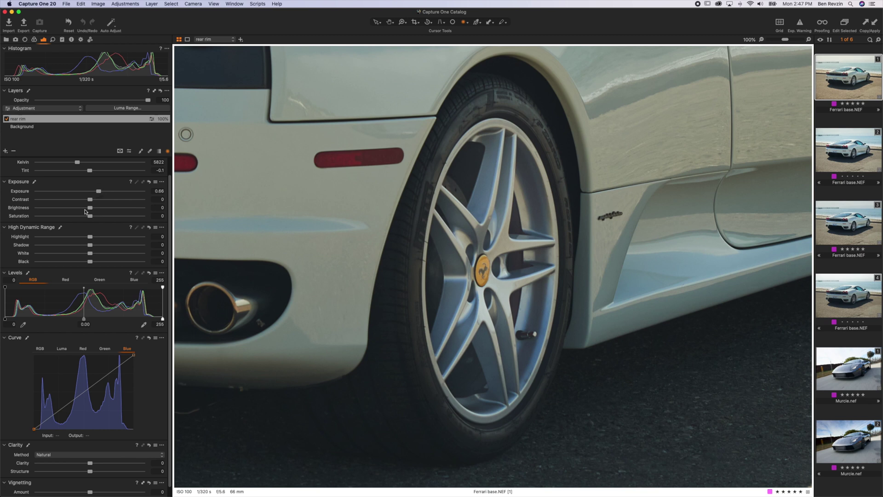
left_click(78, 218)
key("h")
left_click(389, 280)
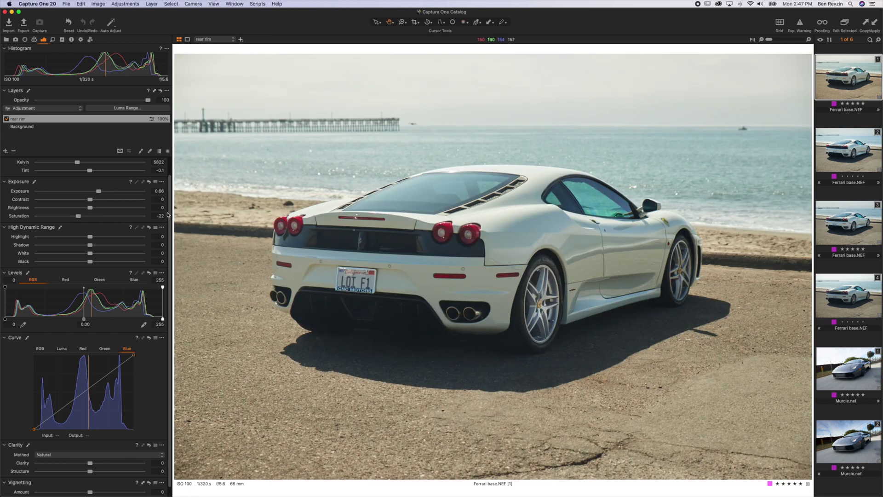
left_click(7, 119)
left_click(7, 119)
left_click_drag(100, 195, 94, 194)
left_click(6, 119)
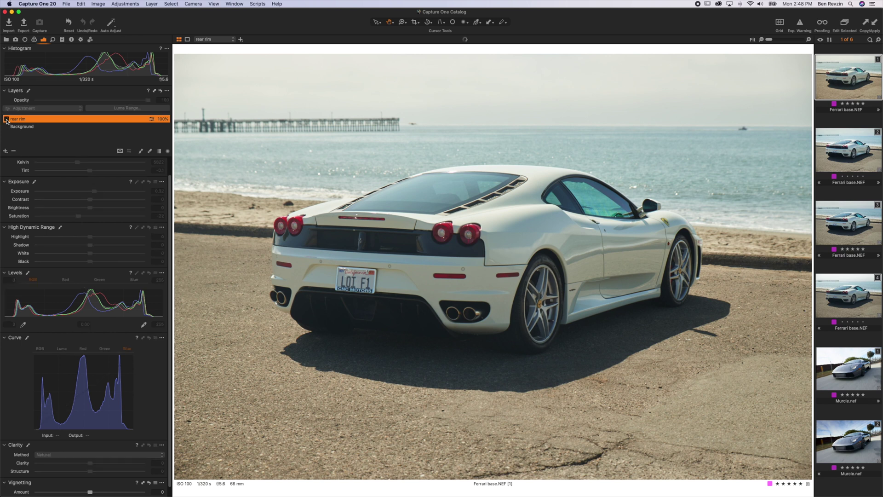
left_click(6, 119)
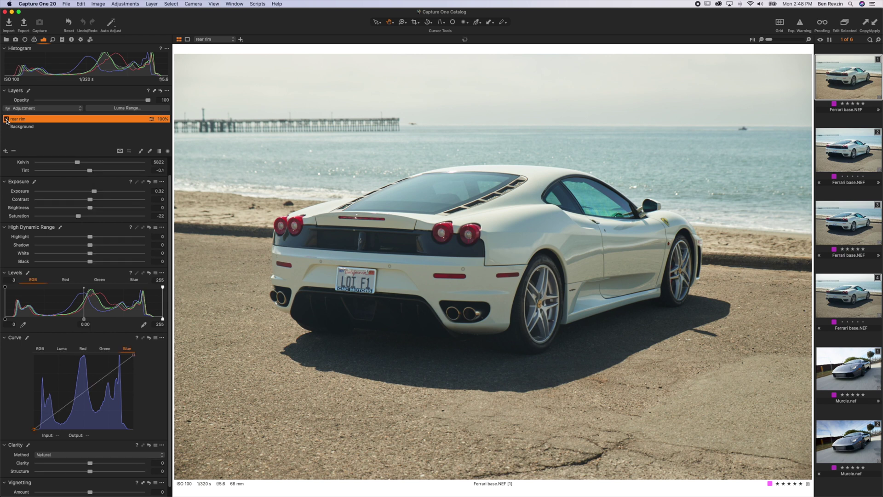
- Add a 'front rim' layer with a radial mask placed and rotated over the front wheel
left_click(6, 151)
double_click(20, 117)
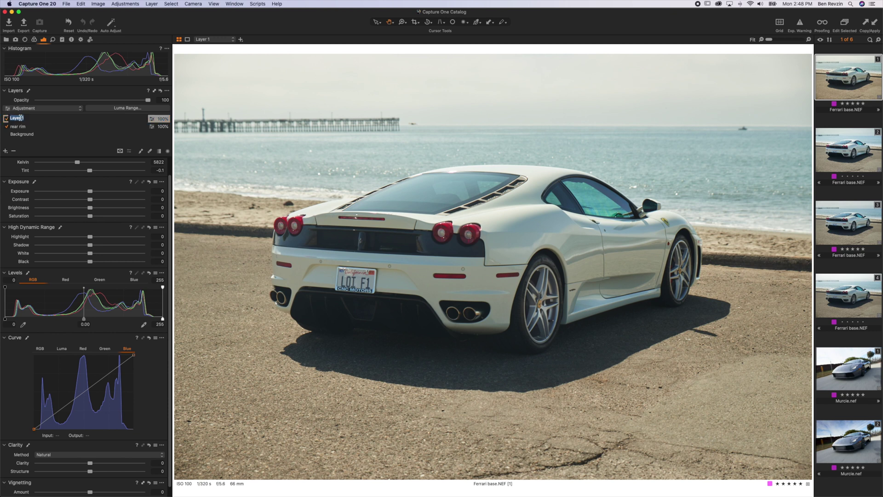
type("front rim")
key("Return")
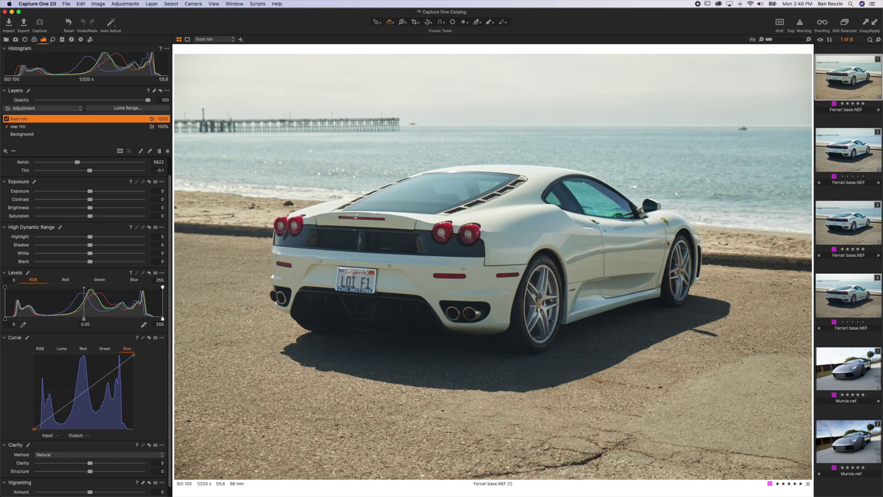
left_click(167, 152)
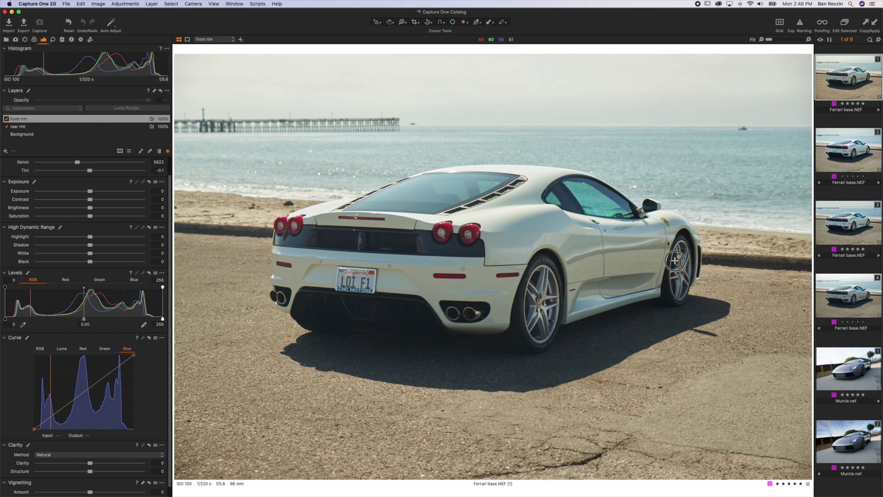
left_click_drag(680, 279, 692, 300)
left_click_drag(672, 260, 677, 279)
left_click_drag(686, 246, 680, 256)
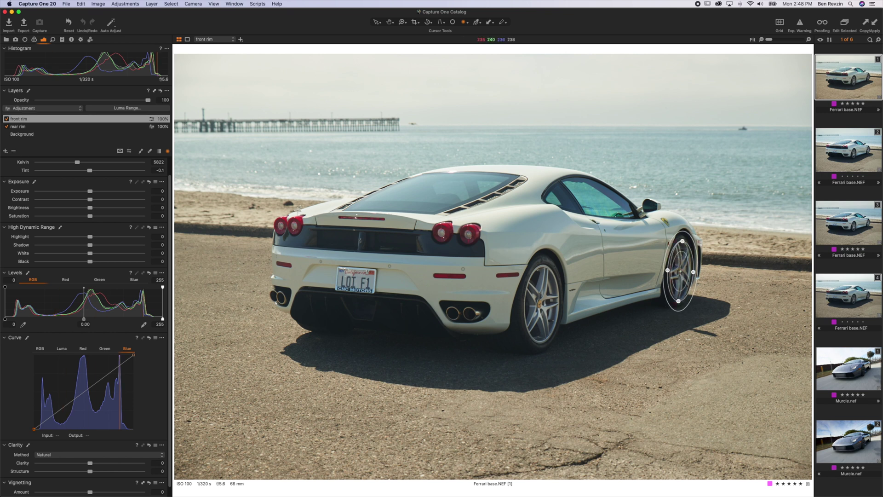
left_click(43, 127)
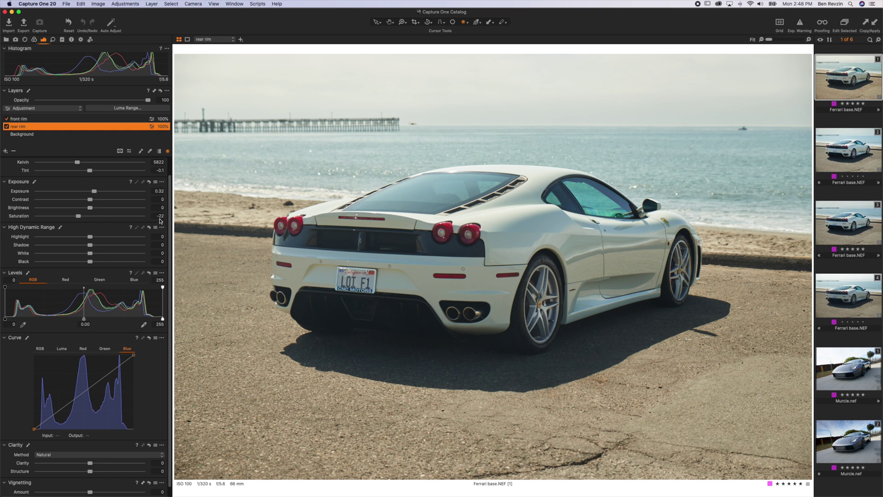
- Enter Exposure 0.32 and Saturation -22 on the front rim layer, checking the rear rim's values
left_click(78, 119)
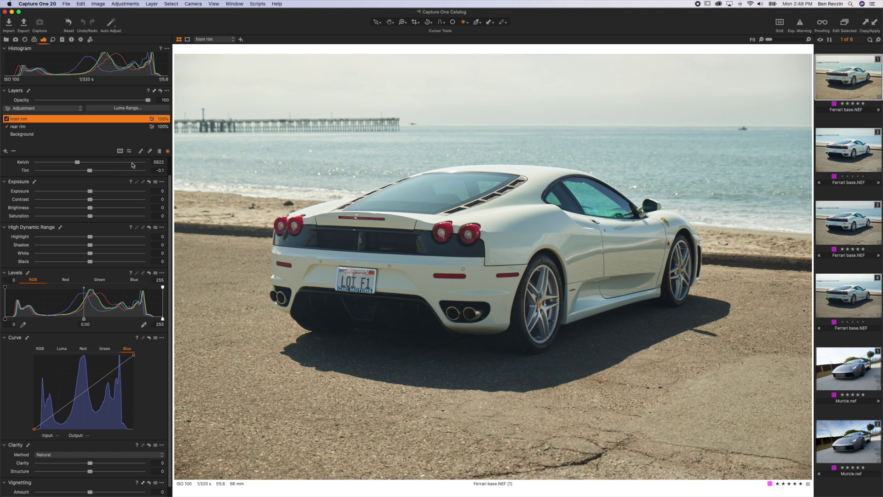
left_click(159, 190)
type("0.32")
key("Return")
key("BackSpace")
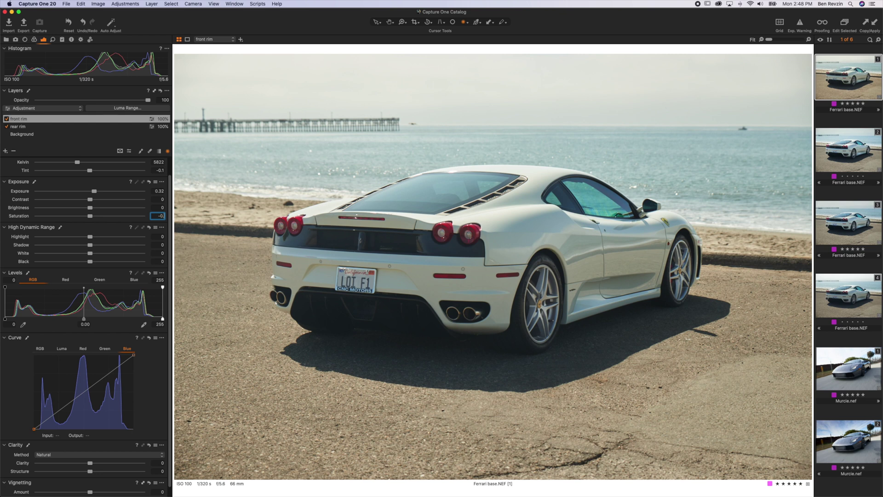
key("Return")
left_click(115, 127)
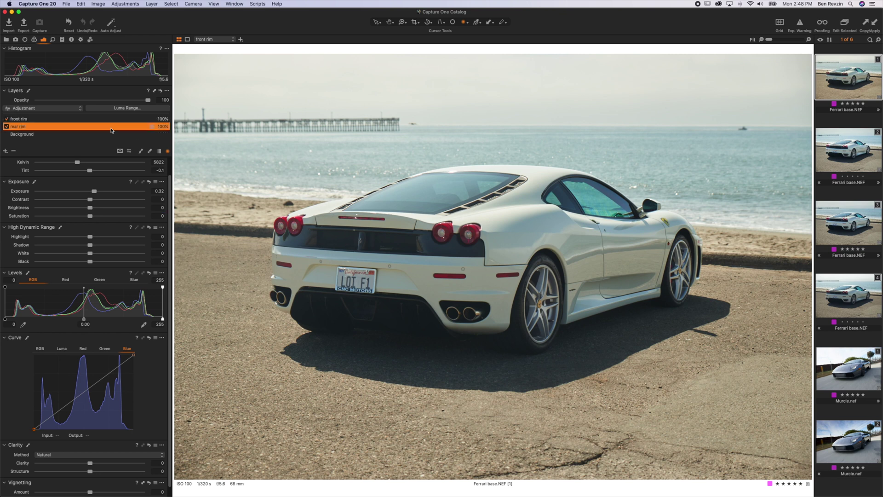
left_click(113, 119)
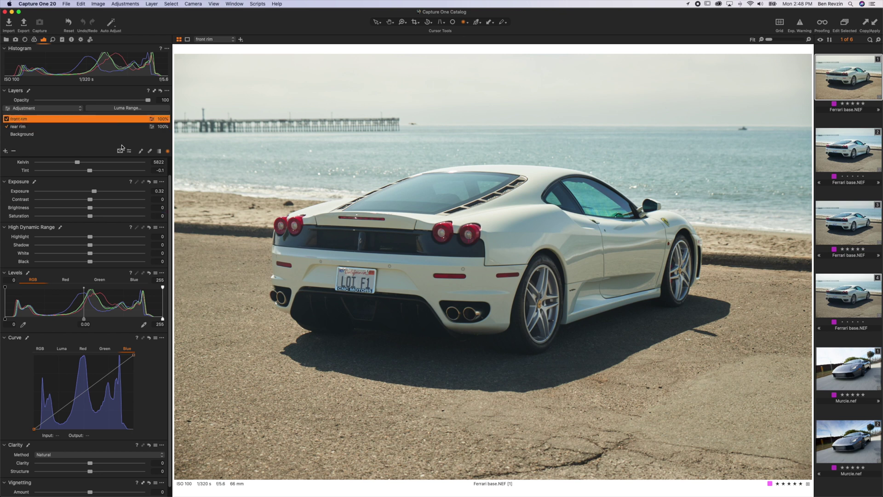
left_click(156, 218)
type("-22")
key("Return")
- Select rear rim, cancel its rename back to front rim, and screenshot the adjustments panel
left_click(119, 127)
double_click(120, 126)
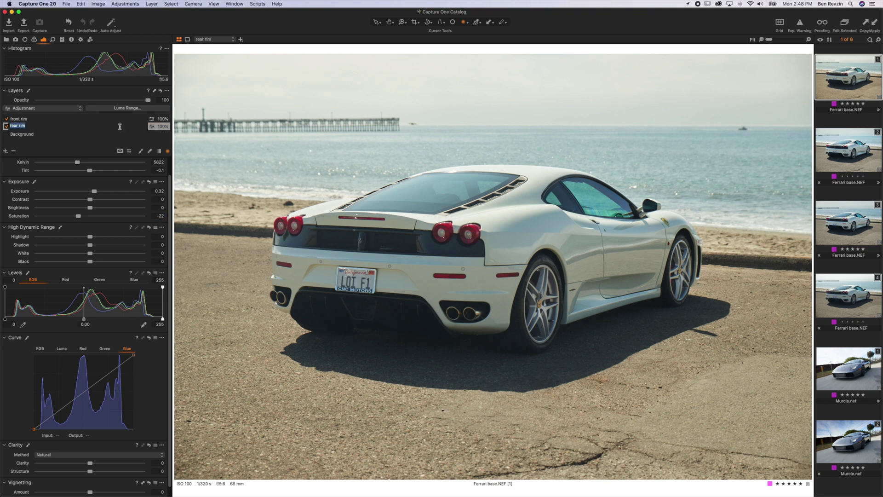
left_click(122, 119)
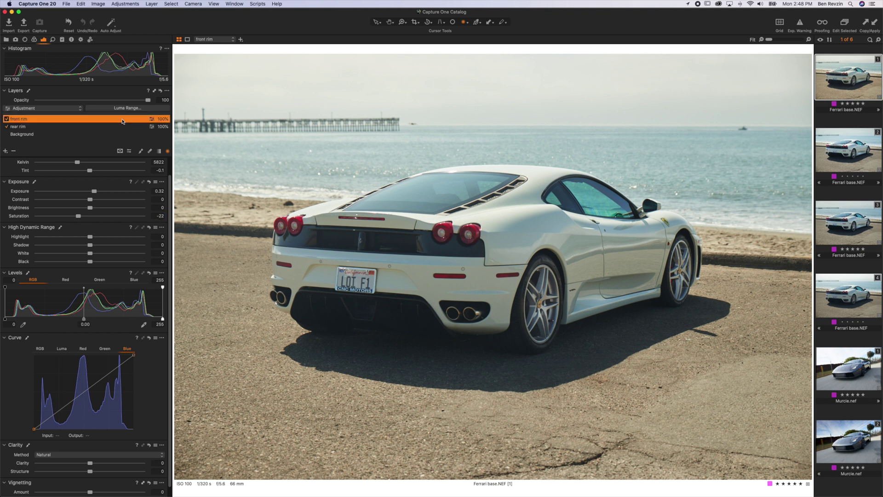
left_click(167, 270)
left_click_drag(167, 269, 1, 135)
- Cancel Preview's Open dialog and close the leftover untitled window
key("super+n")
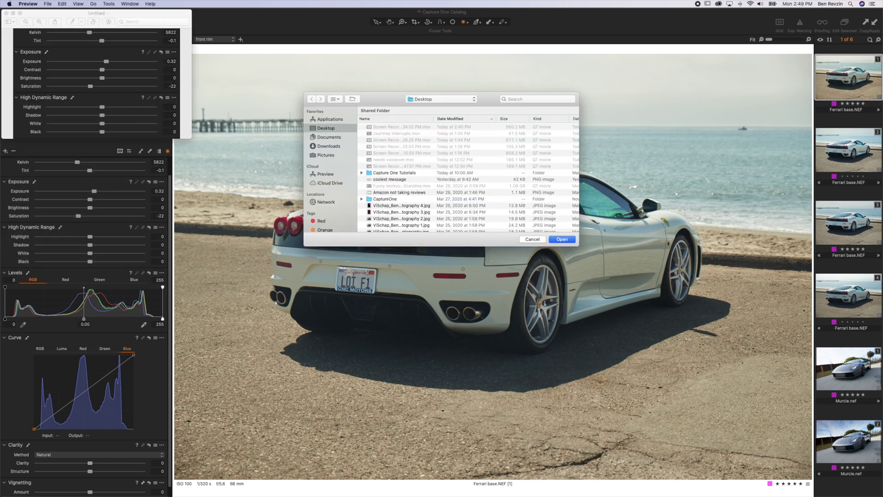
left_click(532, 239)
left_click_drag(157, 16, 219, 223)
key("super+w")
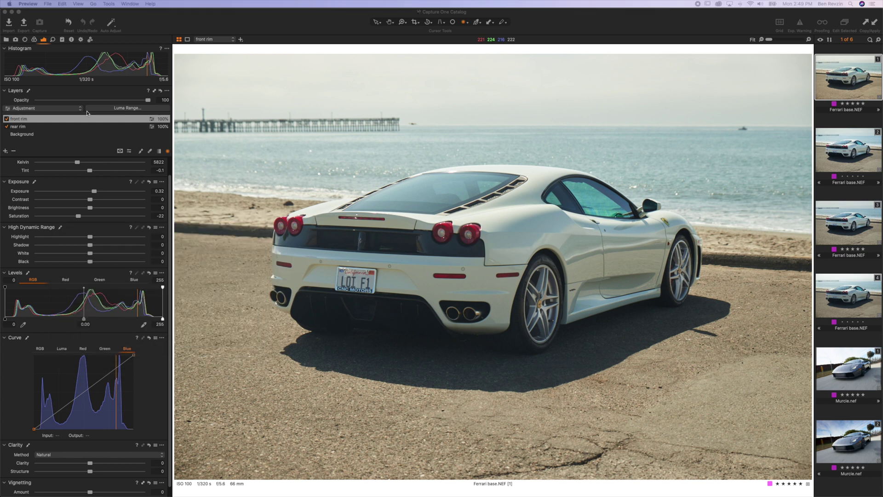
- Return to Capture One and view the second Murcie.nef variant with its sky layer
left_click(156, 135)
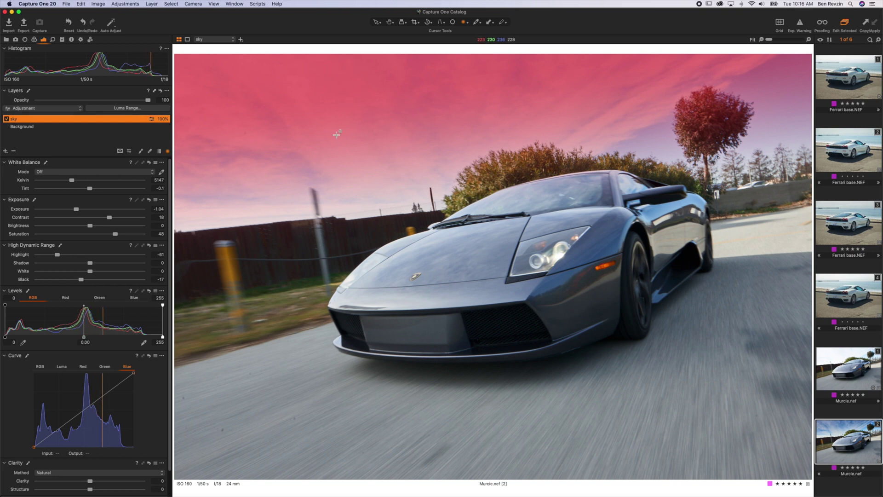
key("y")
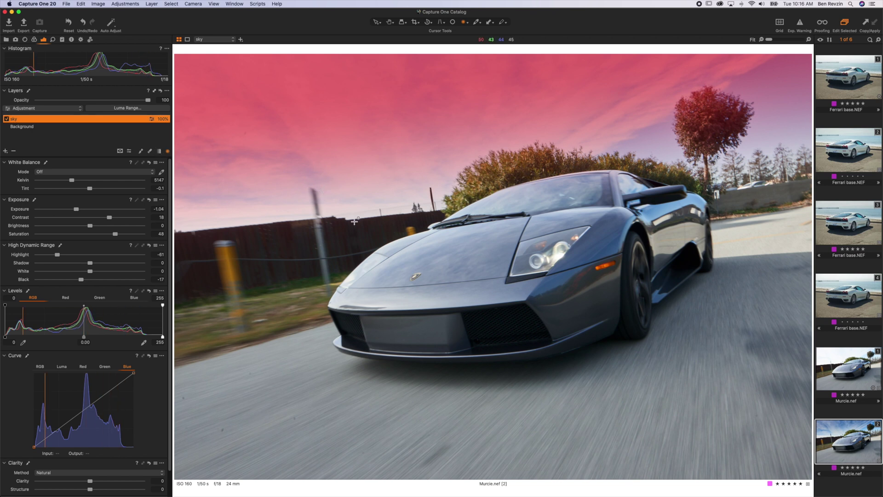
- Move and tilt the sky layer's linear gradient so the darkened sky fades toward the road
left_click(158, 151)
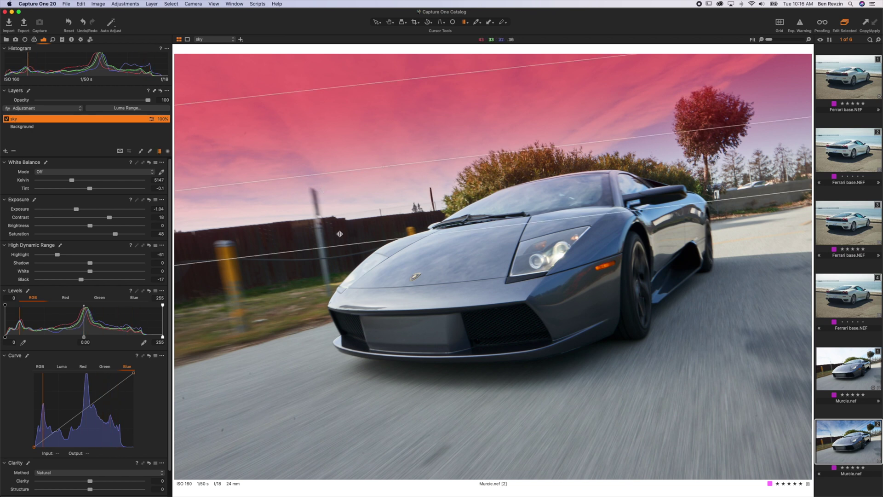
left_click_drag(374, 244, 454, 466)
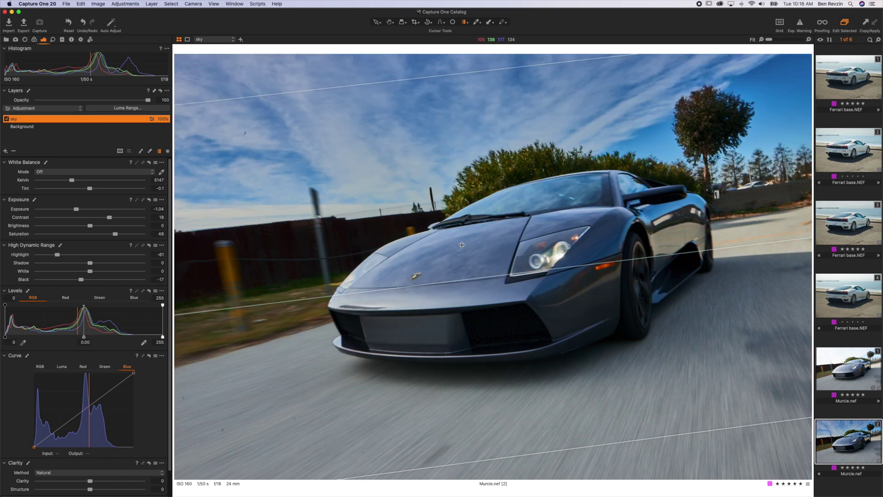
left_click_drag(539, 453, 386, 299)
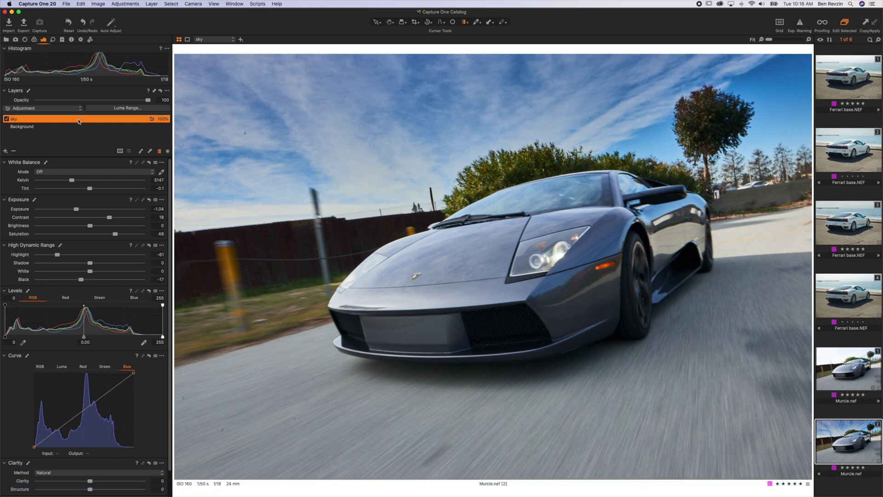
double_click(78, 120)
- Delete the old sky layer and add a fresh adjustment layer named 'sky'
left_click(82, 134)
key("BackSpace")
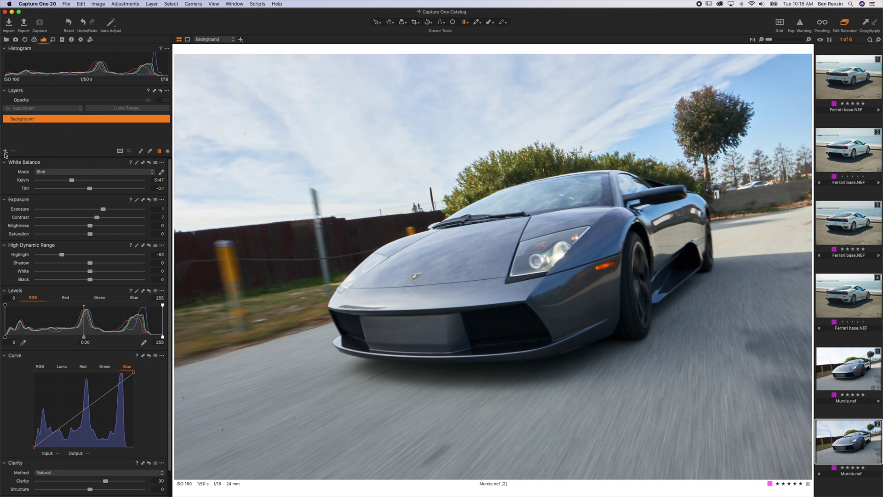
left_click(5, 152)
double_click(20, 121)
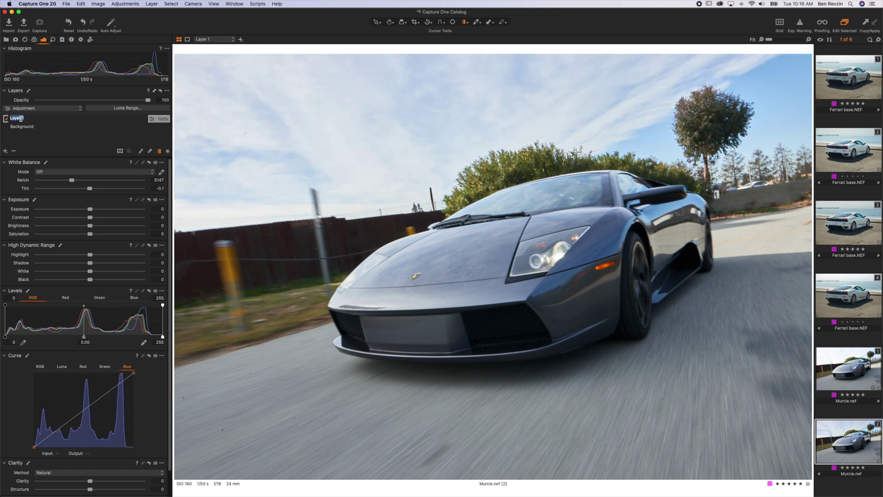
type("sky")
key("Return")
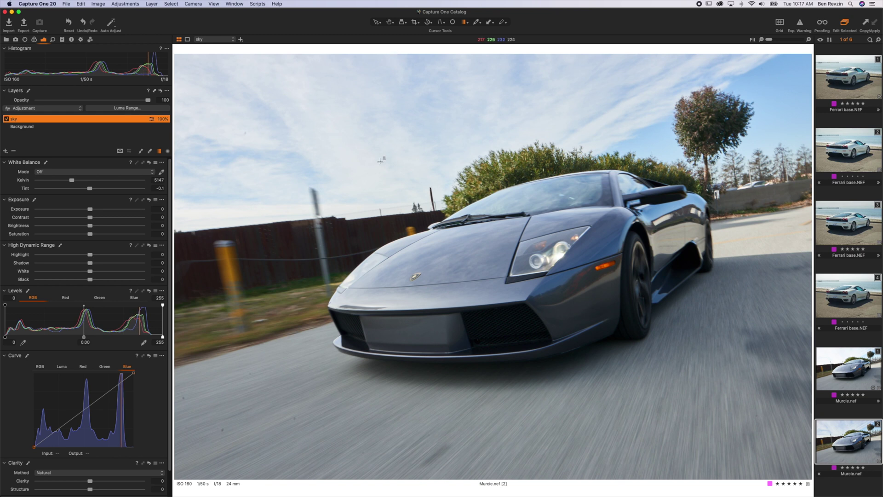
left_click(350, 54)
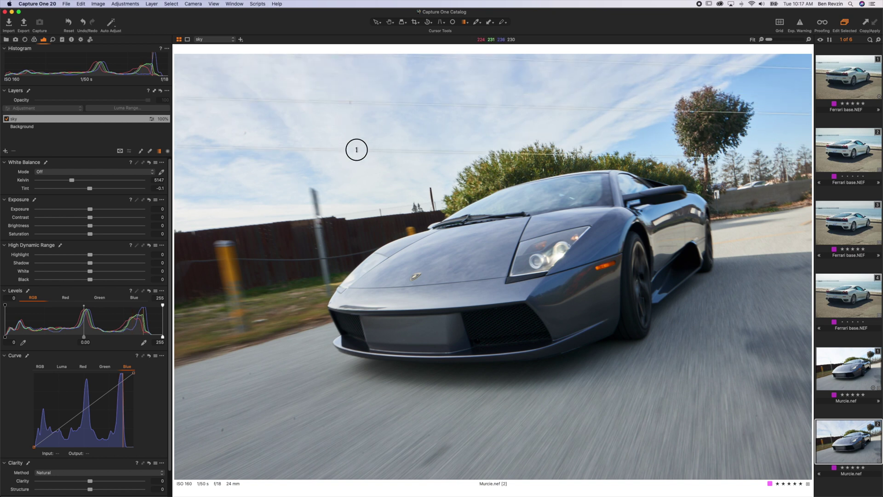
- Draw a linear gradient mask on the new sky layer from the sky down to the road
mouse_move(356, 149)
left_mouse_down()
mouse_move(333, 436)
mouse_move(348, 368)
mouse_move(386, 295)
mouse_move(394, 260)
mouse_move(454, 225)
mouse_move(285, 253)
mouse_move(363, 262)
mouse_move(408, 243)
mouse_move(363, 217)
mouse_move(369, 237)
left_mouse_up()
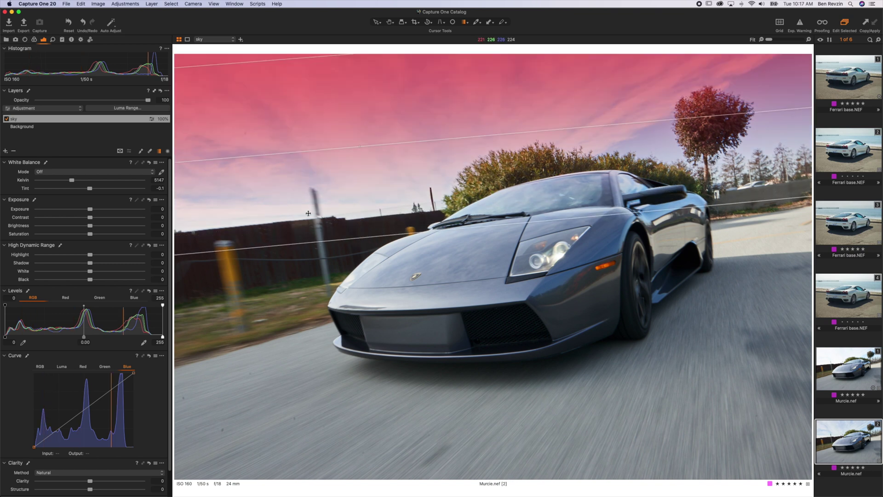
- Darken the masked sky to −4 exposure and check the red mask overlay
left_click_drag(90, 209, 36, 210)
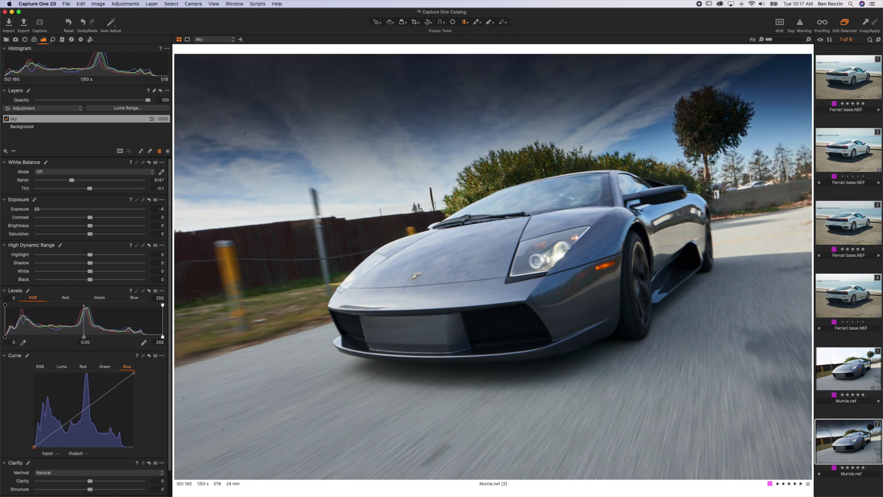
key("m")
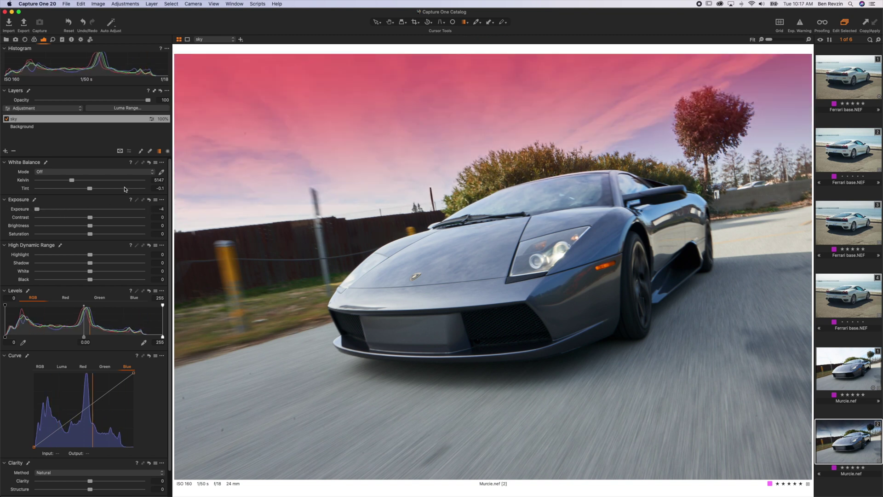
key("m")
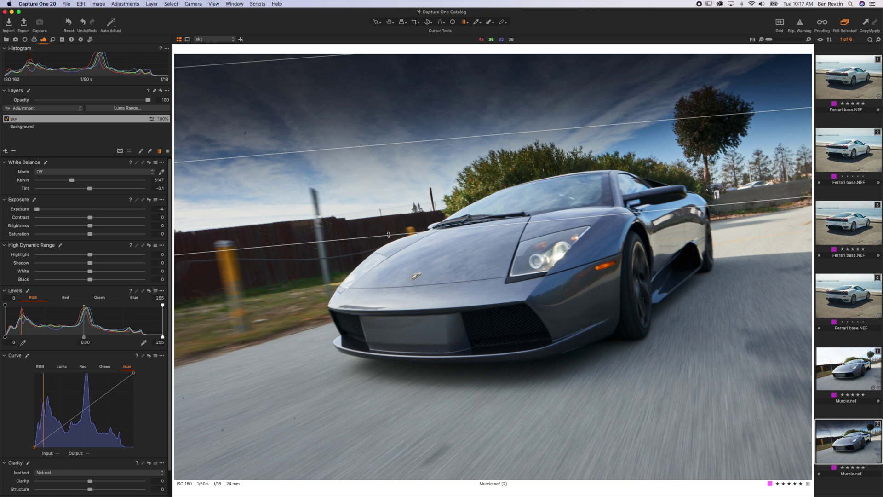
- Tilt the gradient steeper, move its middle lower, and ease exposure back to about −1
mouse_move(388, 235)
left_mouse_down()
mouse_move(396, 262)
mouse_move(389, 222)
left_mouse_up()
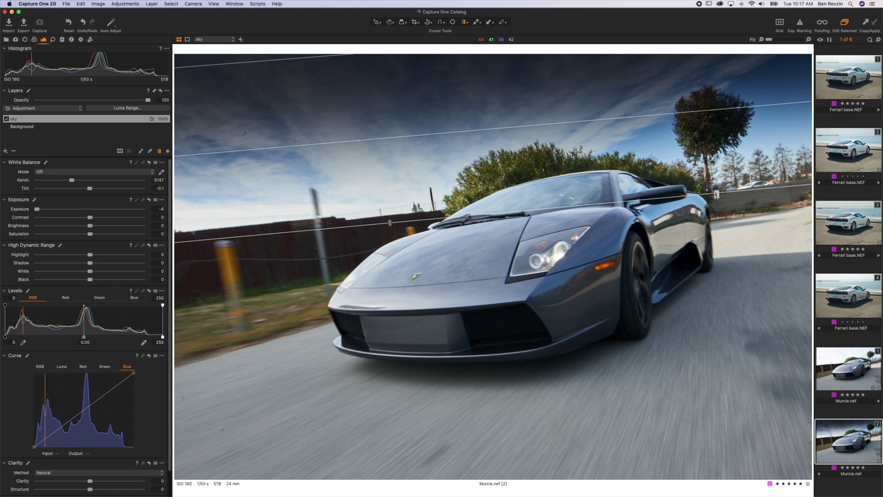
mouse_move(390, 223)
left_mouse_down()
mouse_move(389, 208)
mouse_move(393, 225)
left_mouse_up()
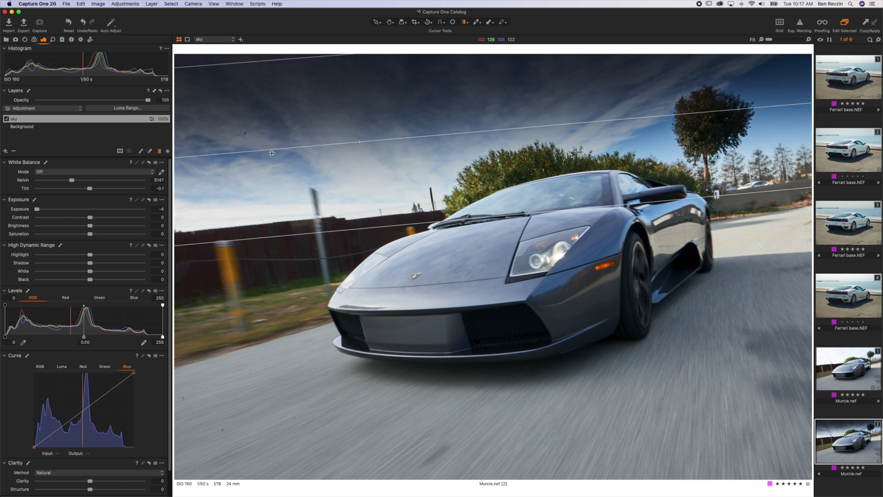
left_click_drag(273, 151, 272, 153)
mouse_move(352, 229)
left_mouse_down()
mouse_move(368, 355)
mouse_move(349, 217)
mouse_move(364, 342)
mouse_move(351, 234)
mouse_move(352, 241)
left_mouse_up()
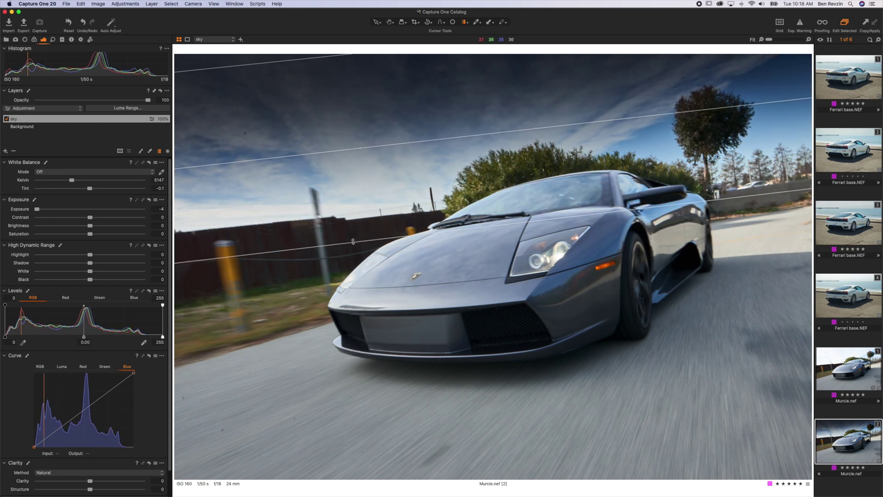
left_click_drag(353, 241, 377, 258)
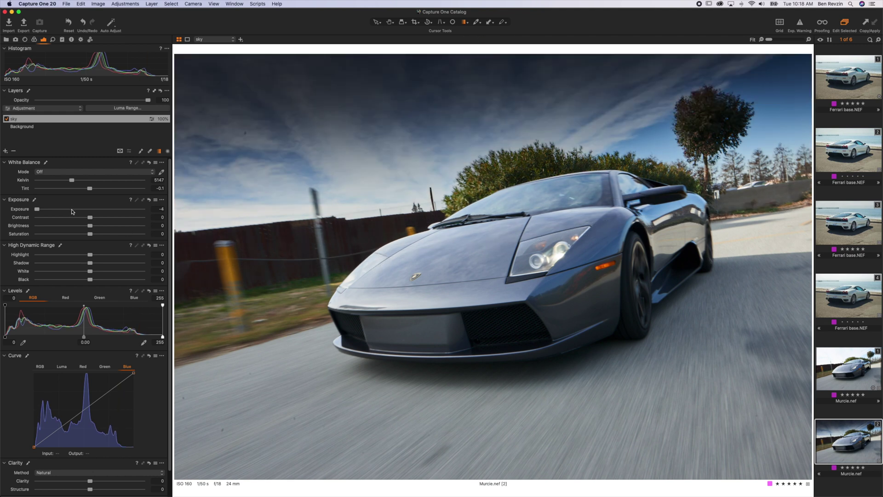
left_click_drag(72, 210, 77, 212)
- Boost the sky's saturation, set Clarity to 32, and toggle the sky layer to compare
left_click_drag(117, 235, 102, 218)
scroll(87, 450, "down", 3)
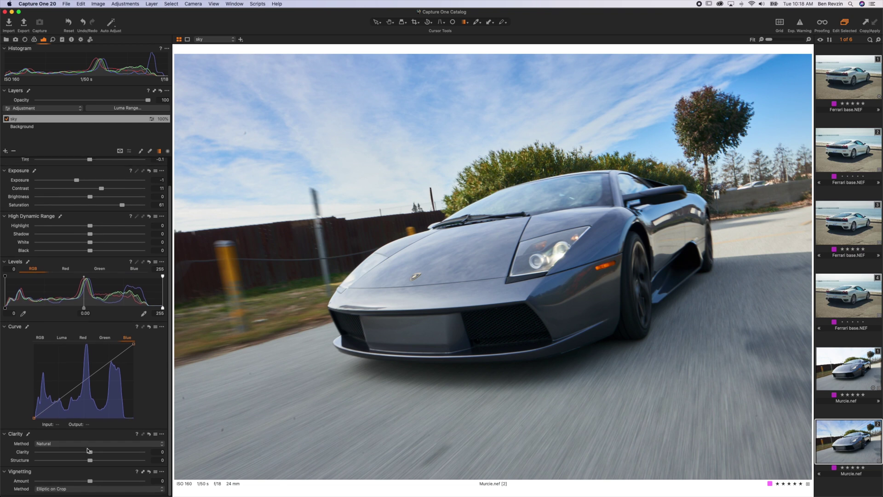
left_click(107, 455)
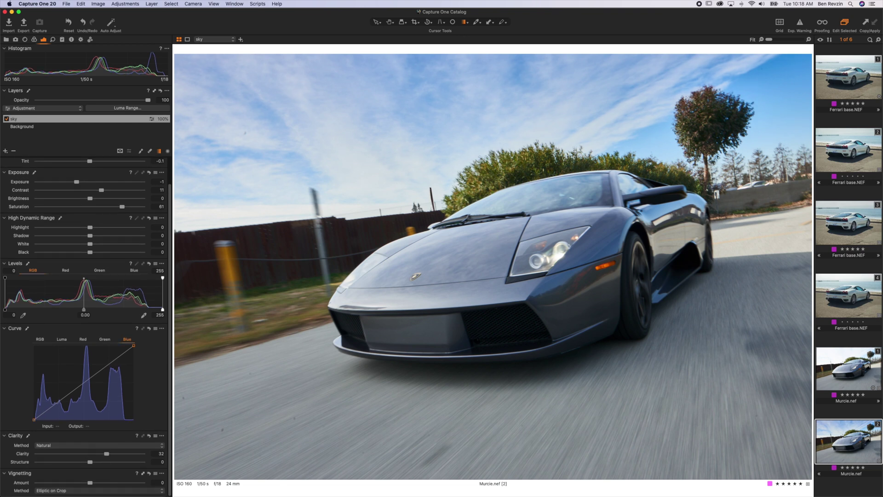
left_click(6, 120)
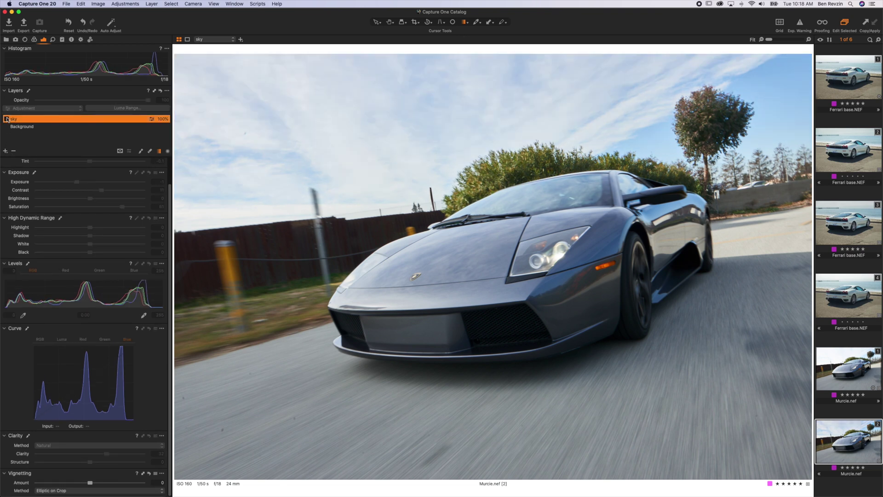
left_click(6, 119)
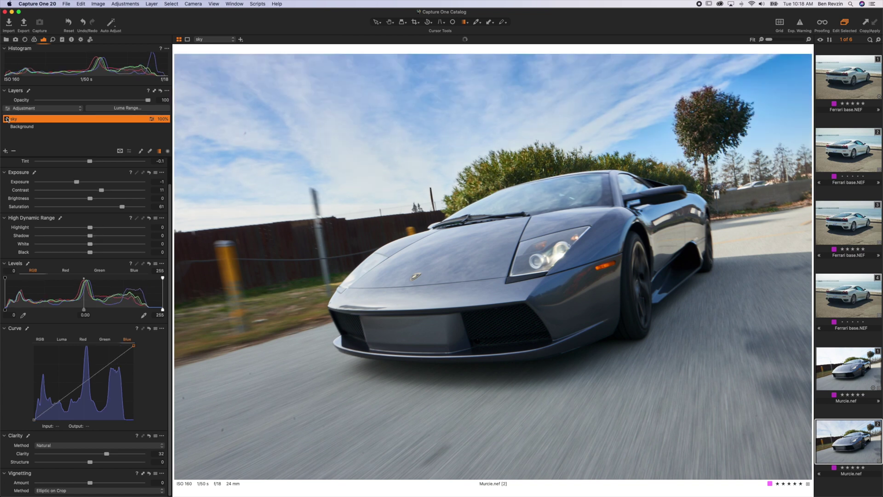